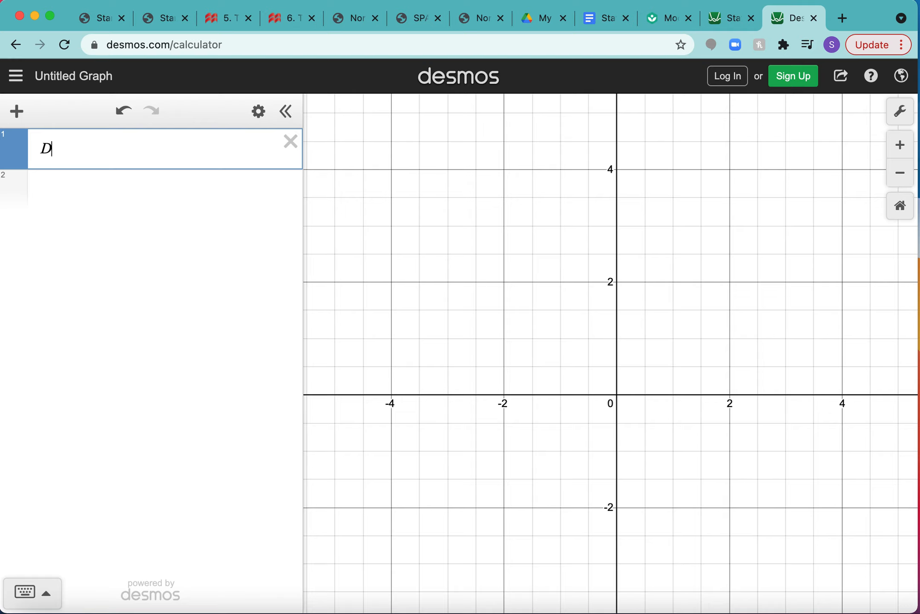
Define D as normaldist(90,2) and fit the graph view to the distribution curve
{"action": "type", "text": "nor"}
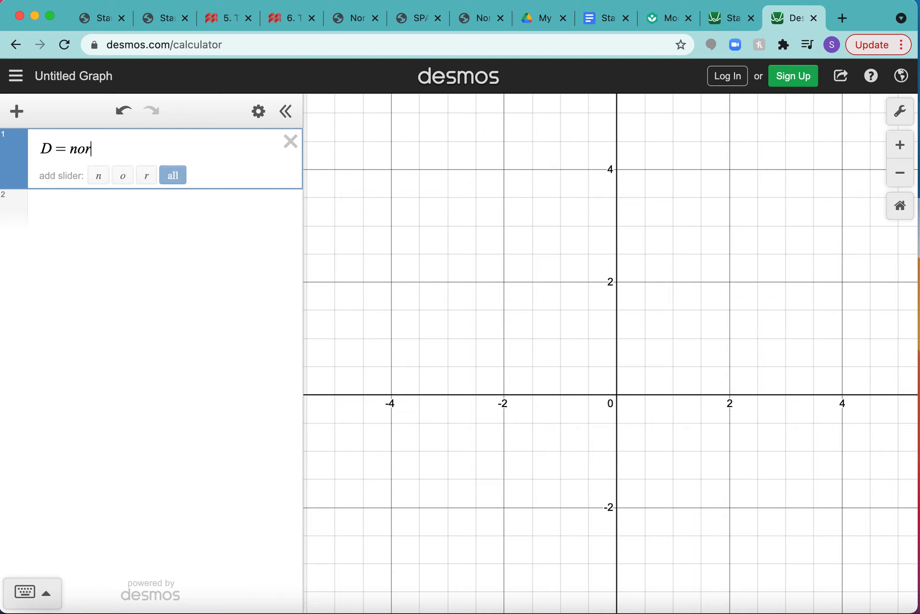
{"action": "type", "text": "maldist"}
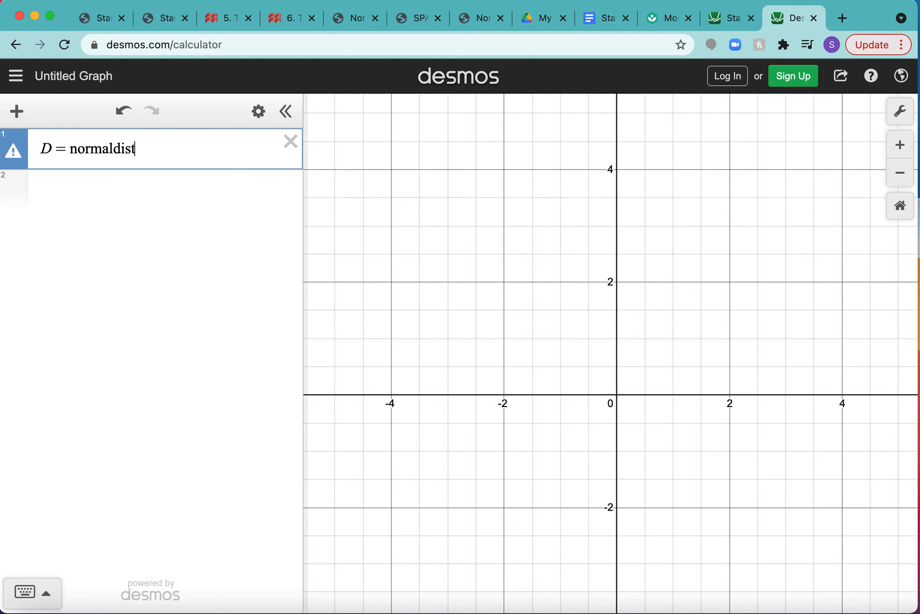
{"action": "type", "text": "("}
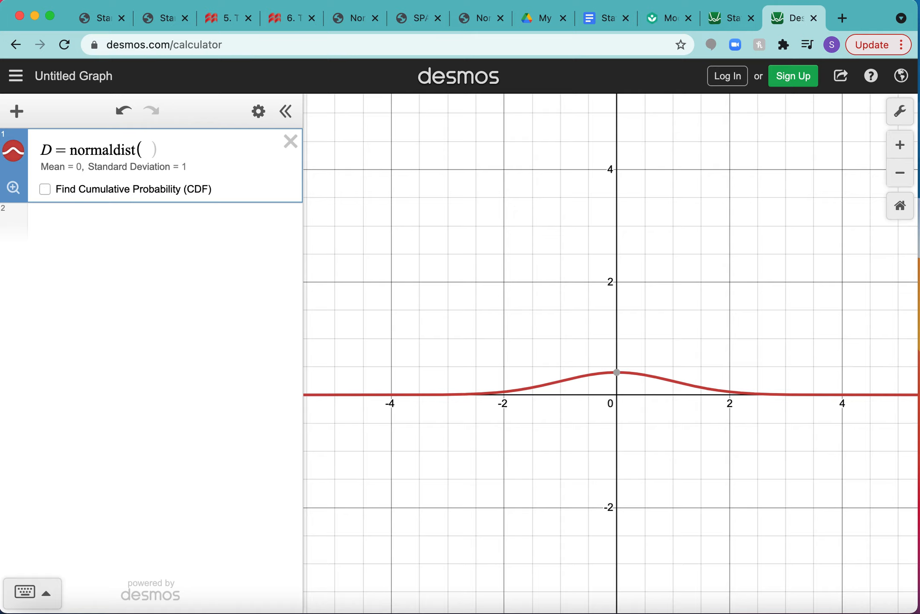
{"action": "type", "text": "90,"}
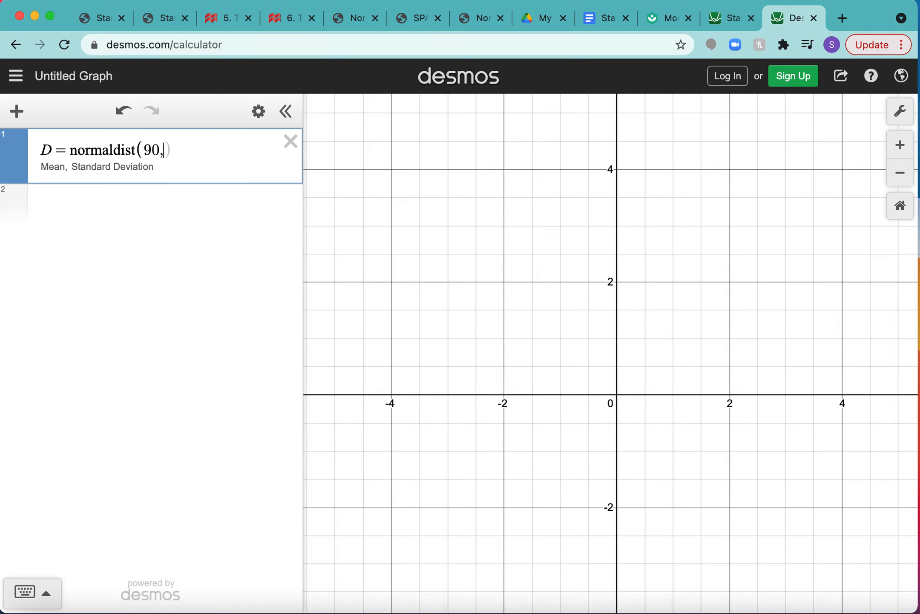
{"action": "type", "text": "2)"}
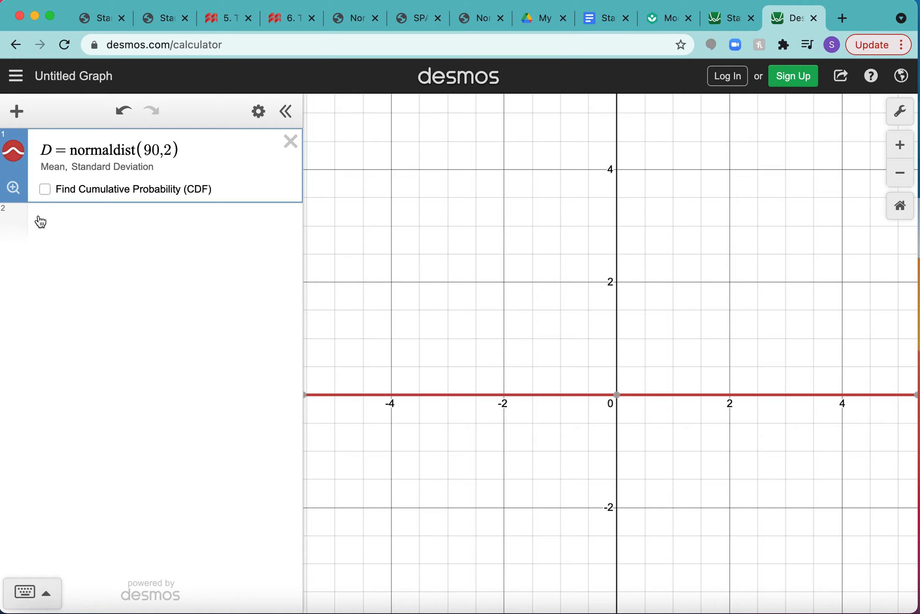
{"action": "left_click", "coordinate": [15, 187]}
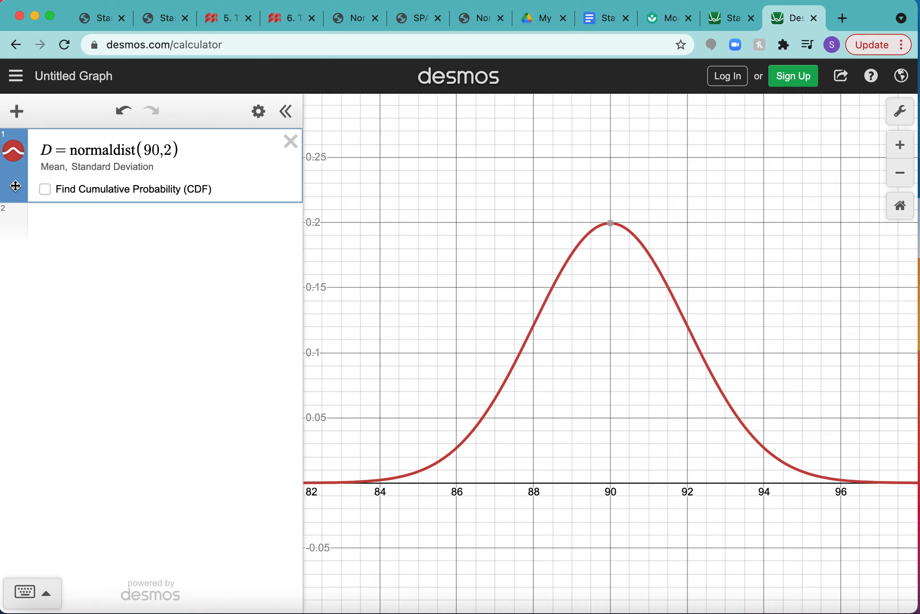
Add a note reading "If a student scores in the 81st percentile, what is their actual score?"
{"action": "left_click", "coordinate": [91, 232]}
{"action": "left_click", "coordinate": [21, 106]}
{"action": "left_click", "coordinate": [42, 182]}
{"action": "type", "text": "What"}
{"action": "key", "text": "BackSpace"}
{"action": "key", "text": "BackSpace"}
{"action": "key", "text": "BackSpace"}
{"action": "key", "text": "BackSpace"}
{"action": "type", "text": "If a student scores "}
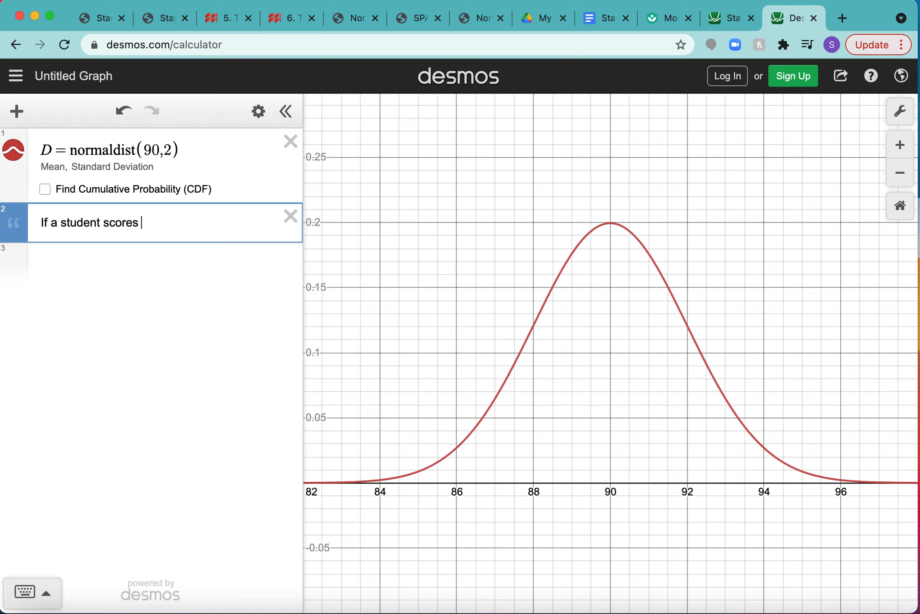
{"action": "type", "text": "in the 81st percen"}
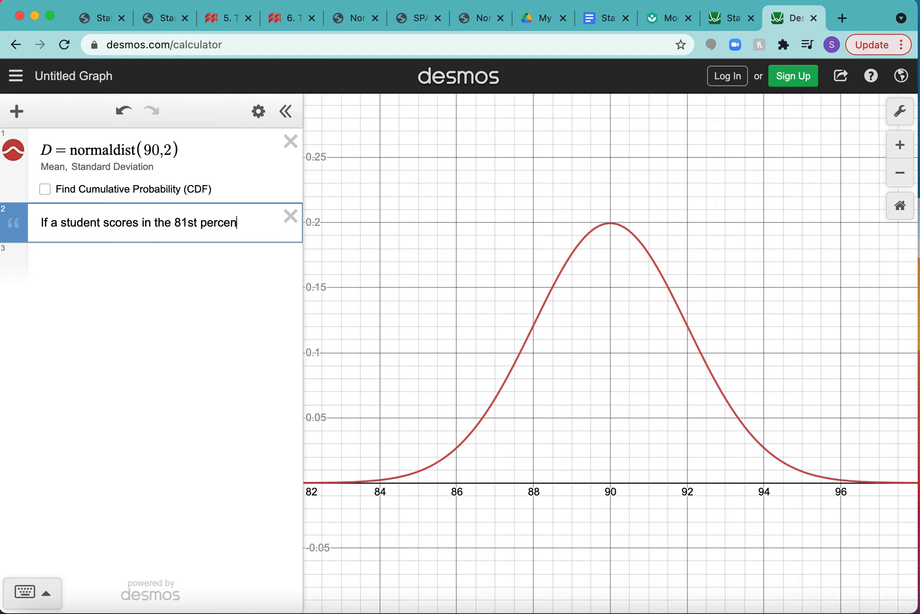
{"action": "type", "text": "tile, what is "}
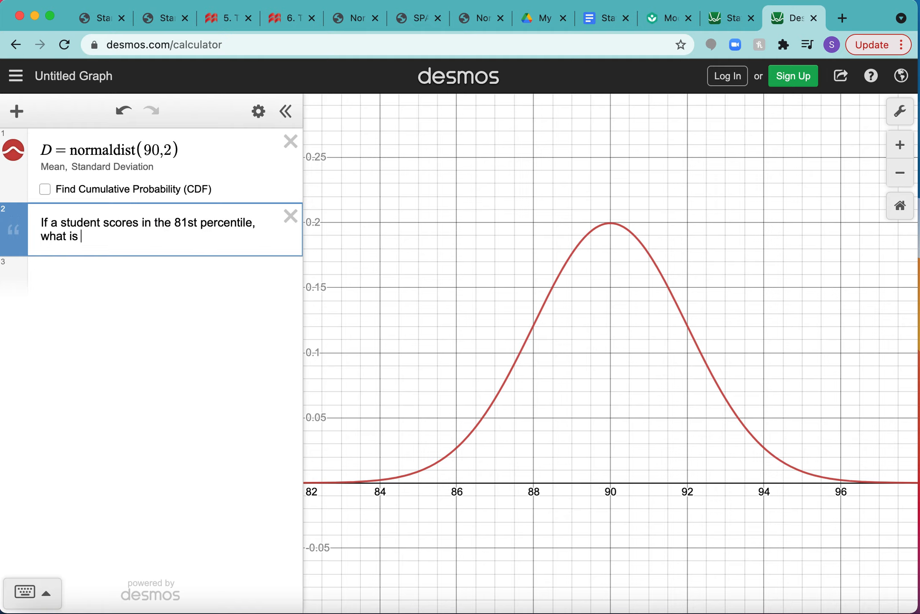
{"action": "type", "text": "their actual score?"}
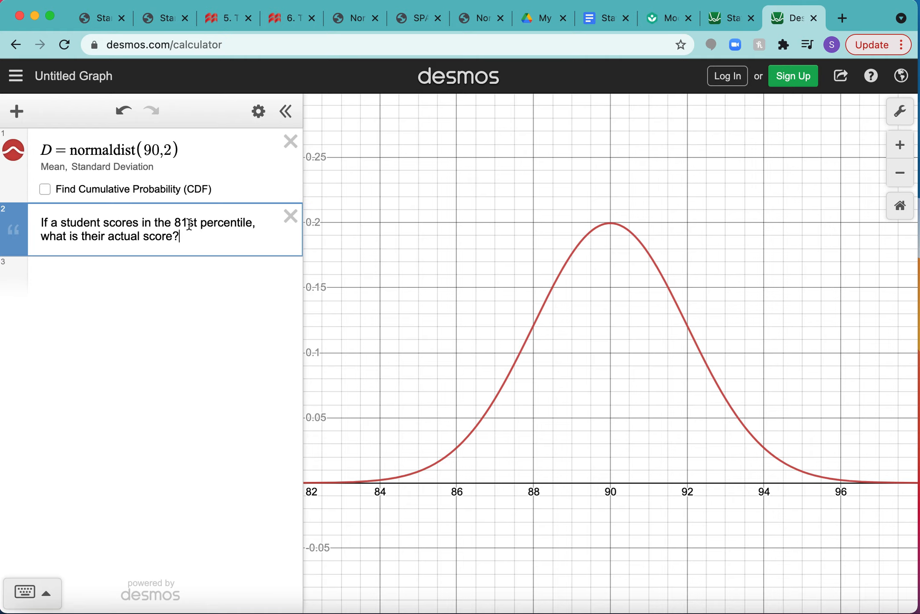
Evaluate D.inversecdf(.81) in a new expression below the percentile note
{"action": "left_click", "coordinate": [122, 277]}
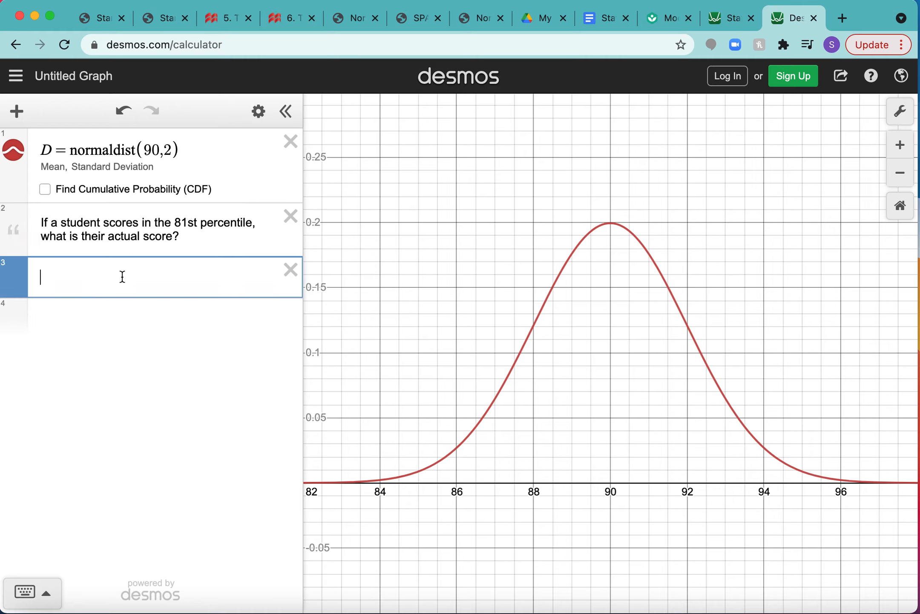
{"action": "type", "text": "D"}
{"action": "type", "text": ".inversecdf"}
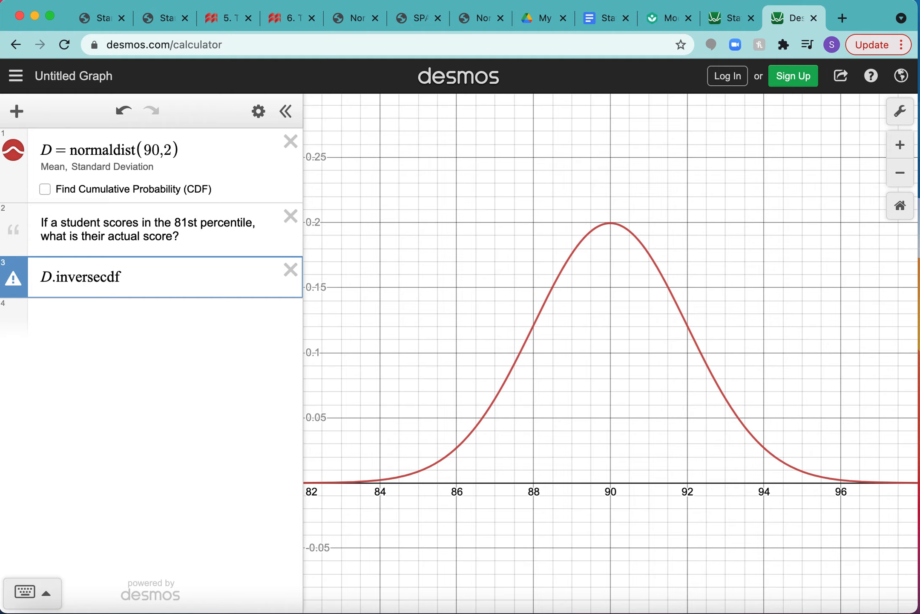
{"action": "type", "text": "("}
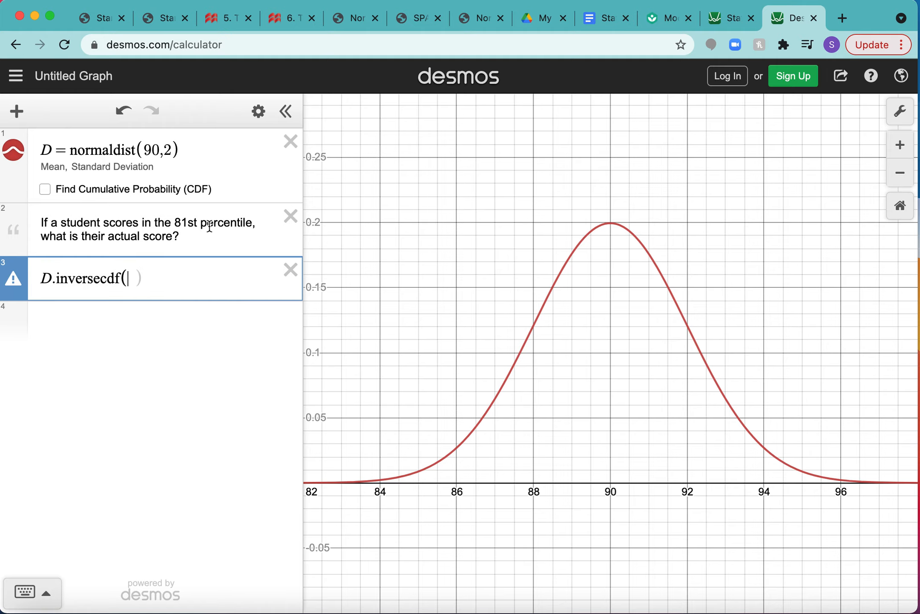
{"action": "type", "text": ".81"}
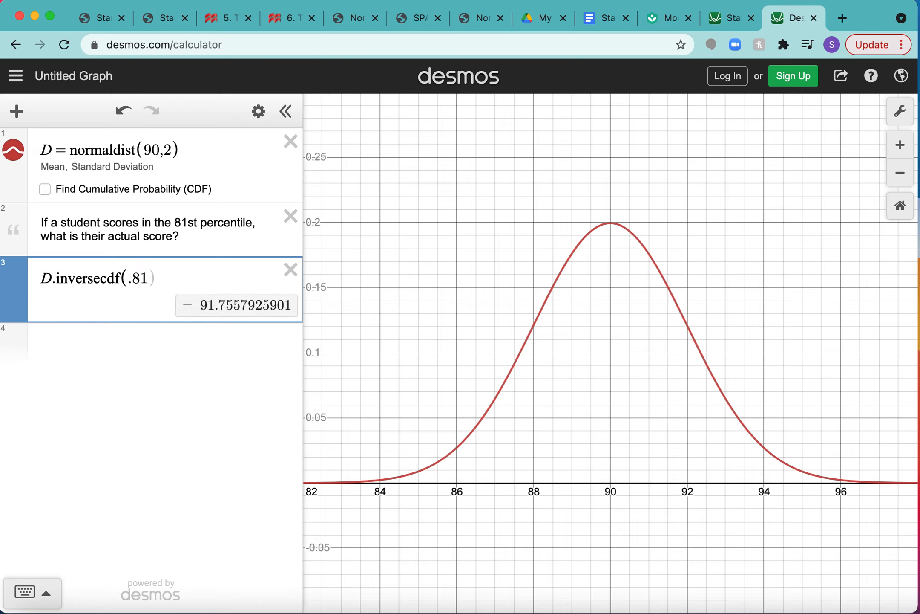
{"action": "type", "text": ")"}
Enable cumulative probability for the normal distribution and set its maximum to 91.7557925901
{"action": "left_click", "coordinate": [47, 190]}
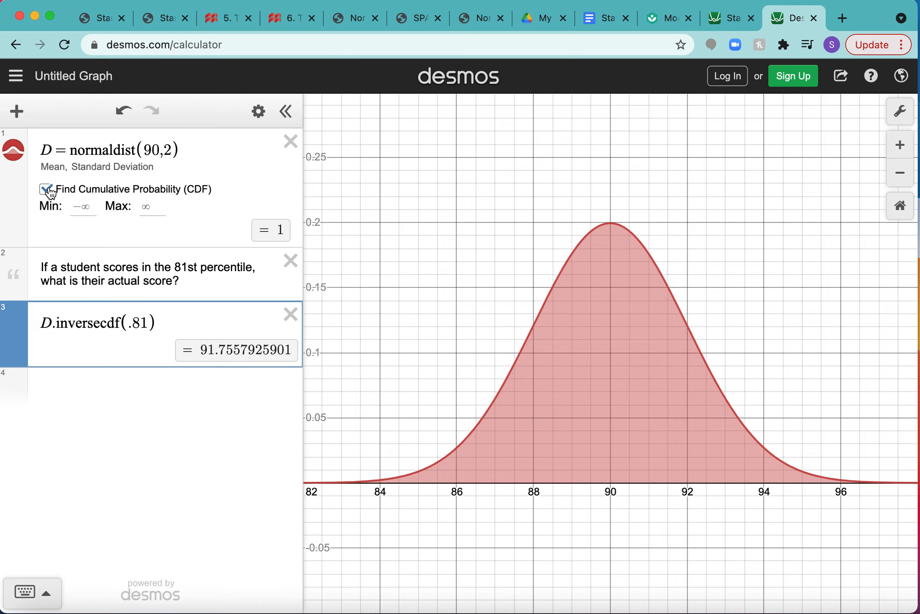
{"action": "left_click", "coordinate": [160, 205]}
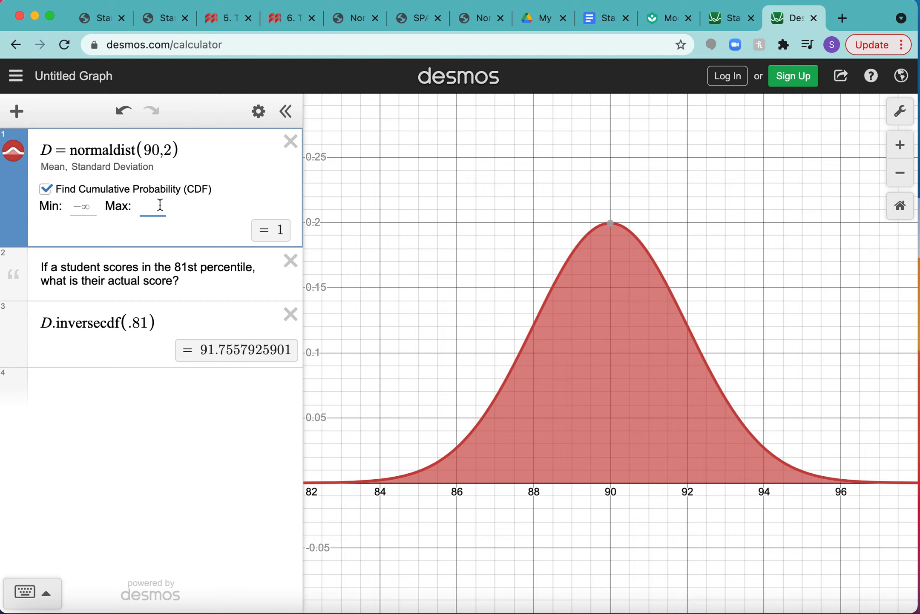
{"action": "type", "text": "91.75"}
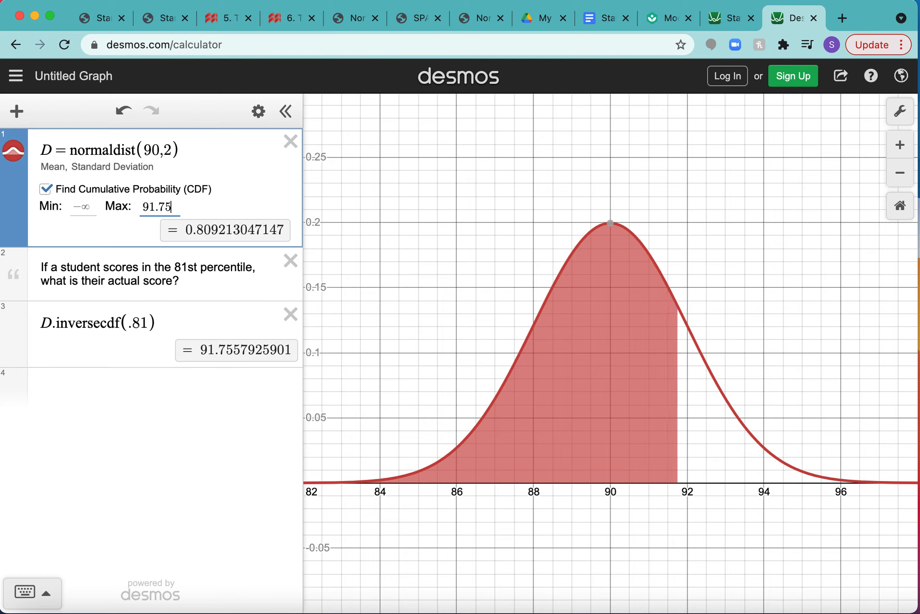
{"action": "type", "text": "5792"}
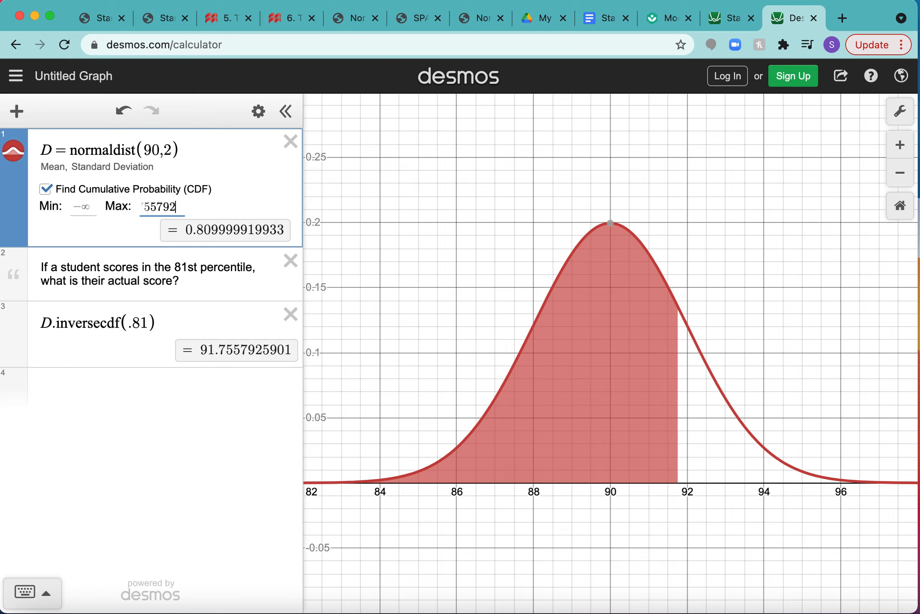
{"action": "type", "text": "5901"}
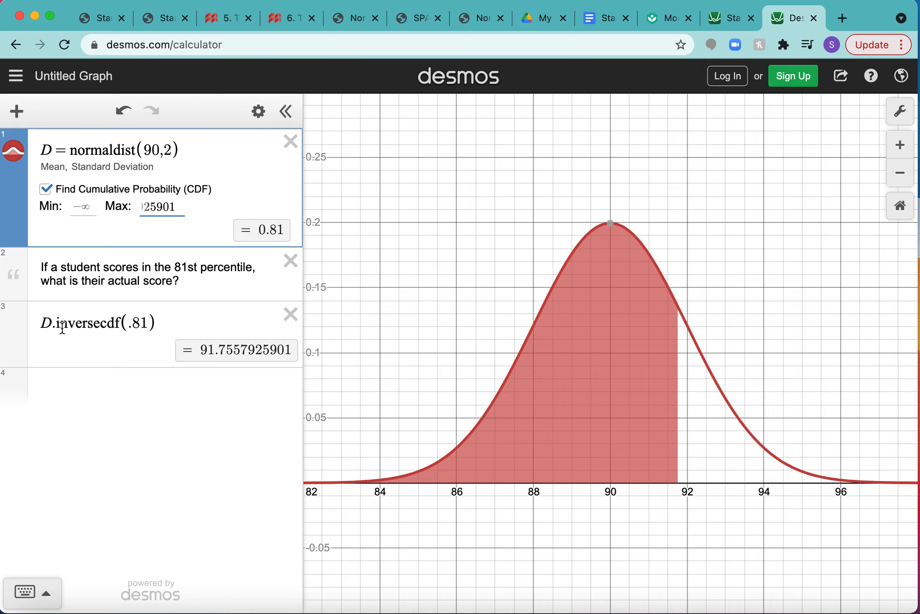
{"action": "left_click_drag", "start_coordinate": [56, 324], "coordinate": [121, 328]}
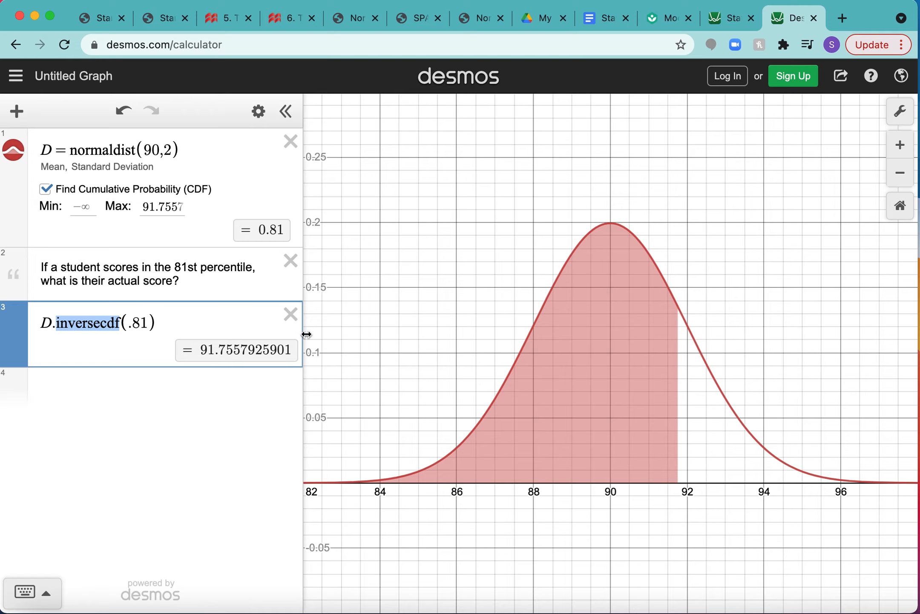
{"action": "left_click", "coordinate": [123, 319]}
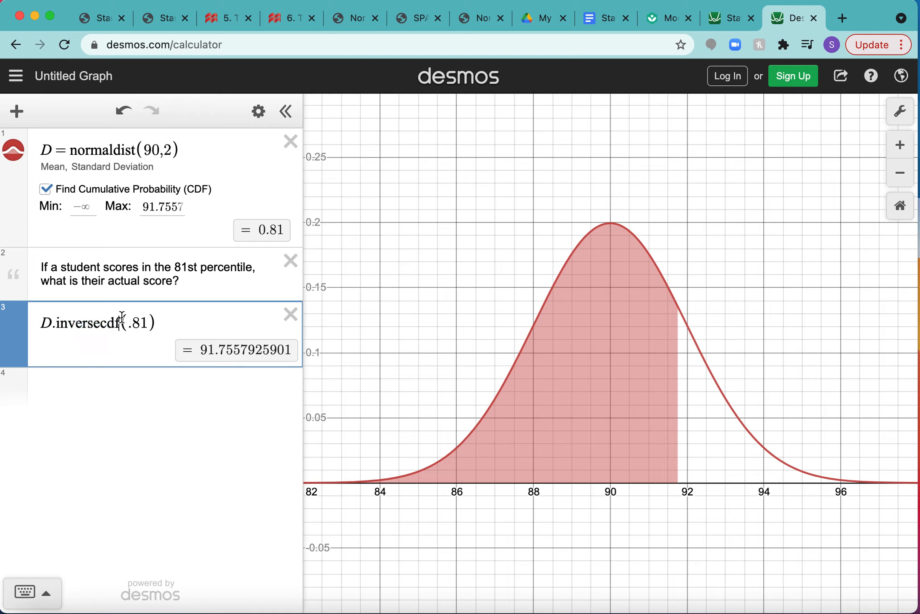
Add a note reading "What is we wanted to find the quartiles, q1 and q3?" with an empty expression below it
{"action": "left_click", "coordinate": [208, 384]}
{"action": "left_click", "coordinate": [16, 111]}
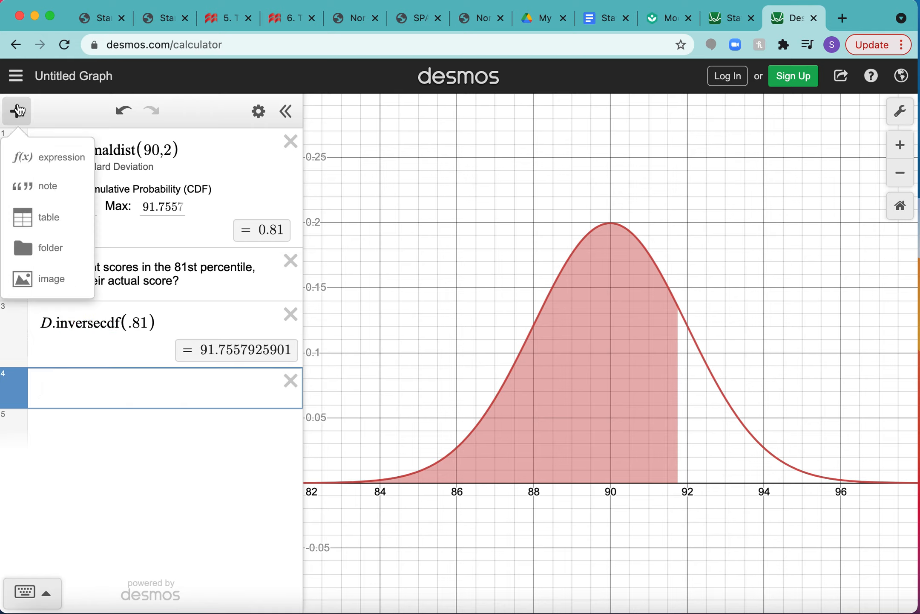
{"action": "left_click", "coordinate": [37, 187]}
{"action": "type", "text": "Wh"}
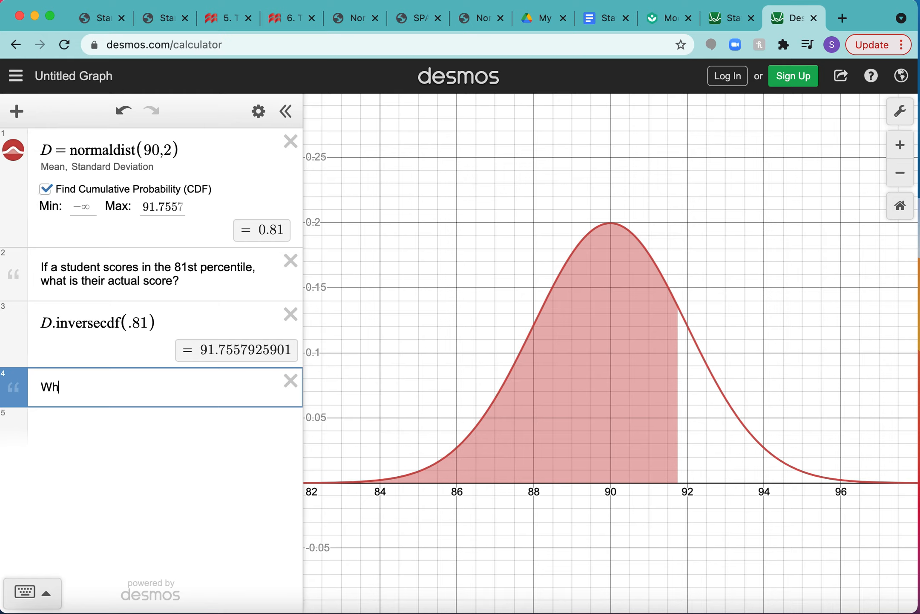
{"action": "type", "text": "at is we wanted "}
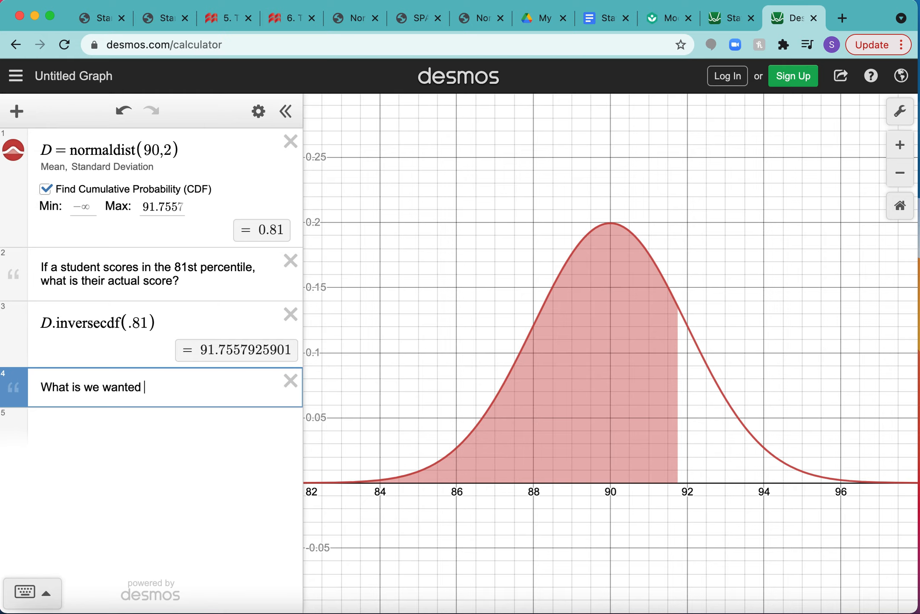
{"action": "type", "text": "to find the quar"}
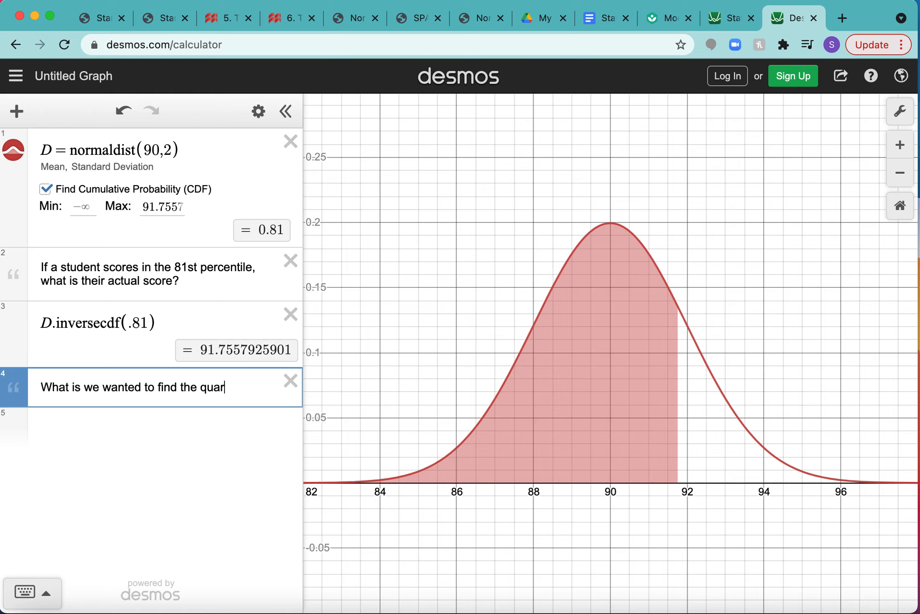
{"action": "type", "text": "tiles, q1 and q3?"}
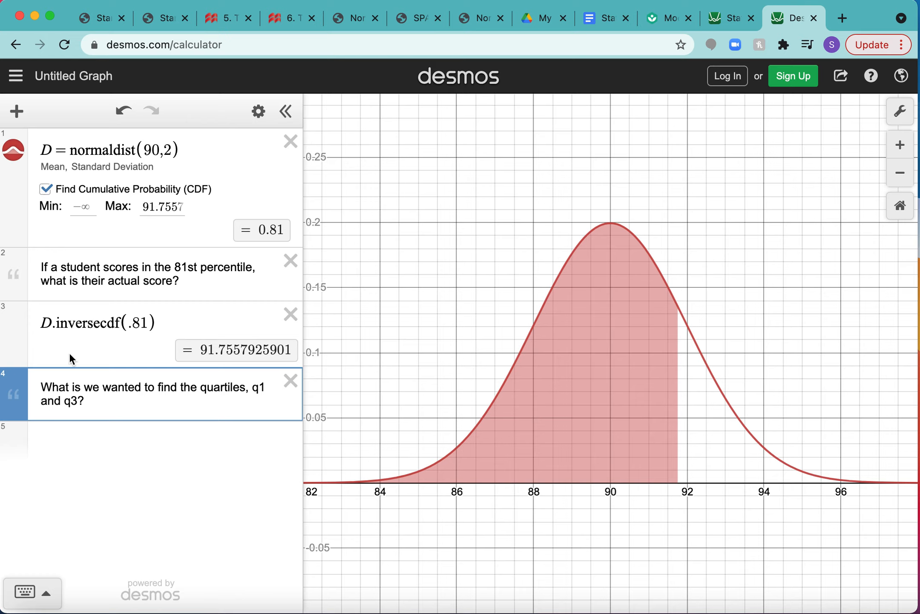
{"action": "left_click", "coordinate": [79, 456]}
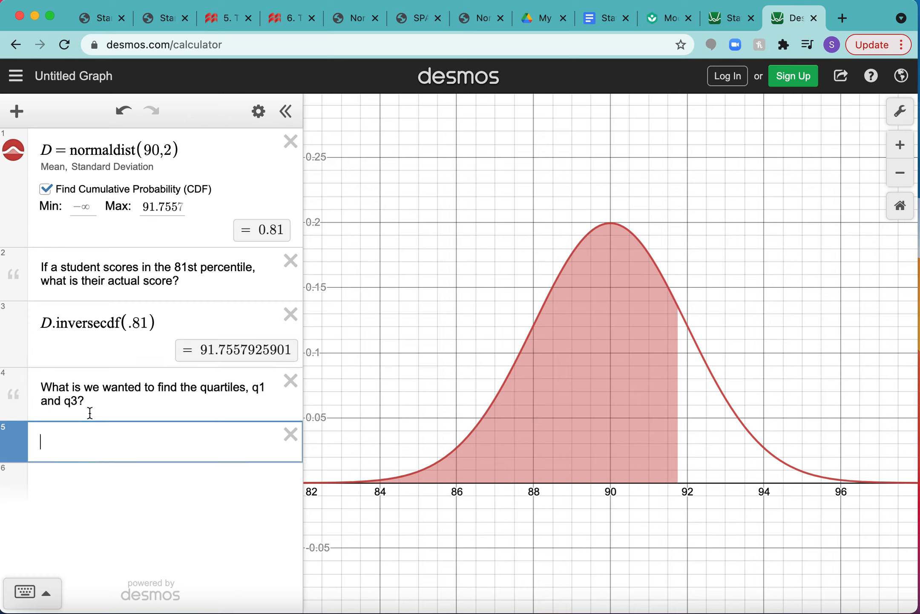
Turn off the cumulative probability option for the normal distribution D
{"action": "left_click", "coordinate": [14, 150]}
{"action": "left_click", "coordinate": [14, 150]}
{"action": "left_click", "coordinate": [48, 189]}
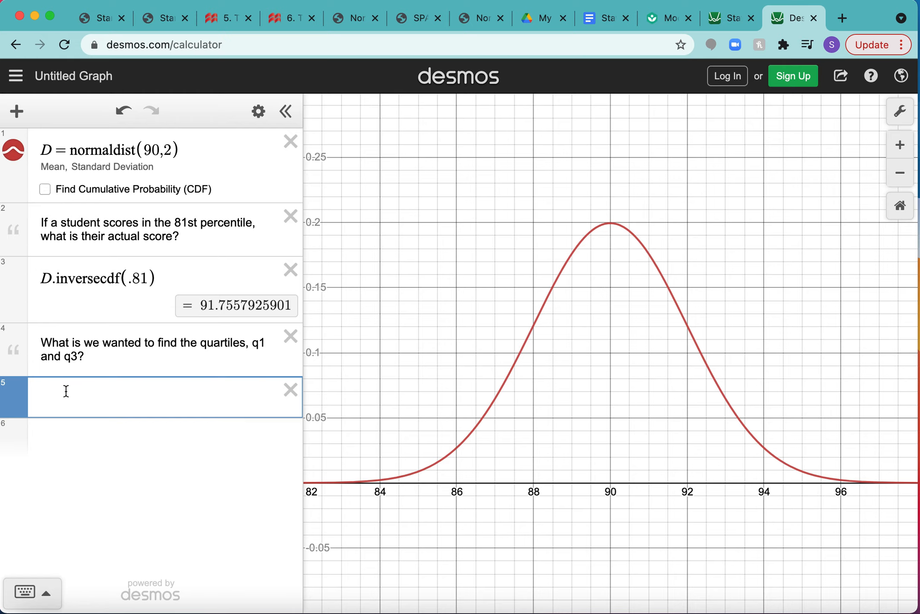
Evaluate D.inversecdf(.25) in the empty expression below the quartiles note
{"action": "type", "text": "D.inversecdf"}
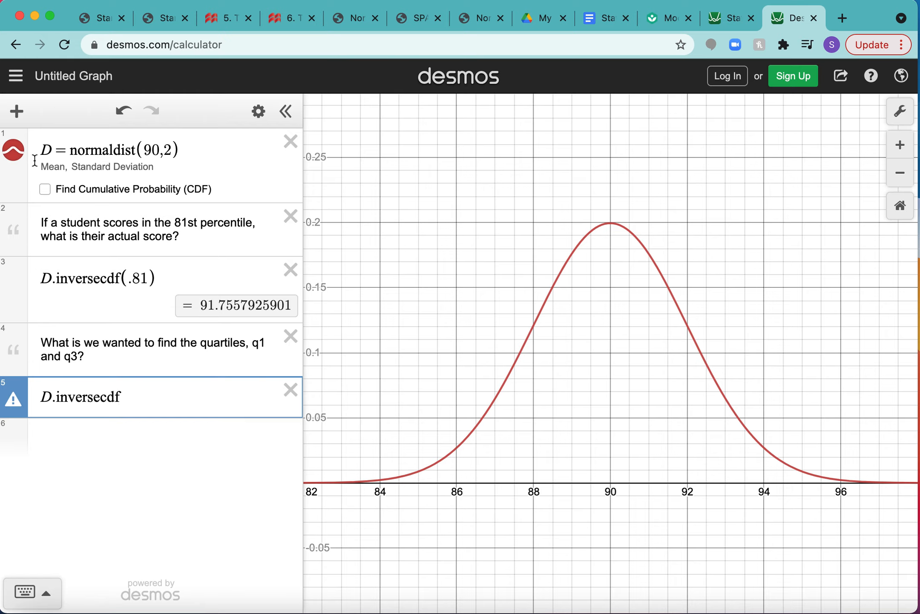
{"action": "type", "text": "("}
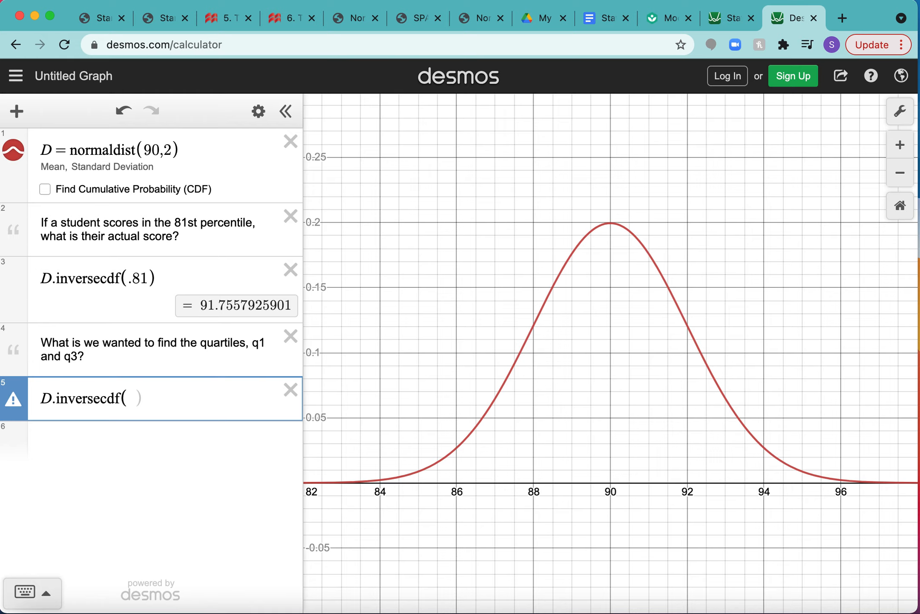
{"action": "type", "text": ".25)"}
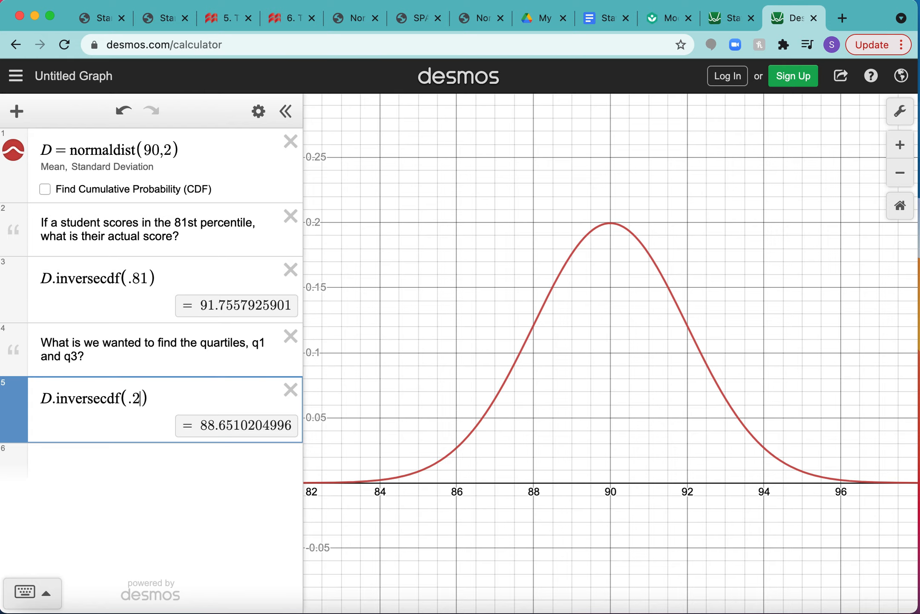
Try the fraction 1/4 as the first-quartile expression's argument and restore it to .25
{"action": "key", "text": "BackSpace"}
{"action": "key", "text": "BackSpace"}
{"action": "key", "text": "BackSpace"}
{"action": "type", "text": "1/4"}
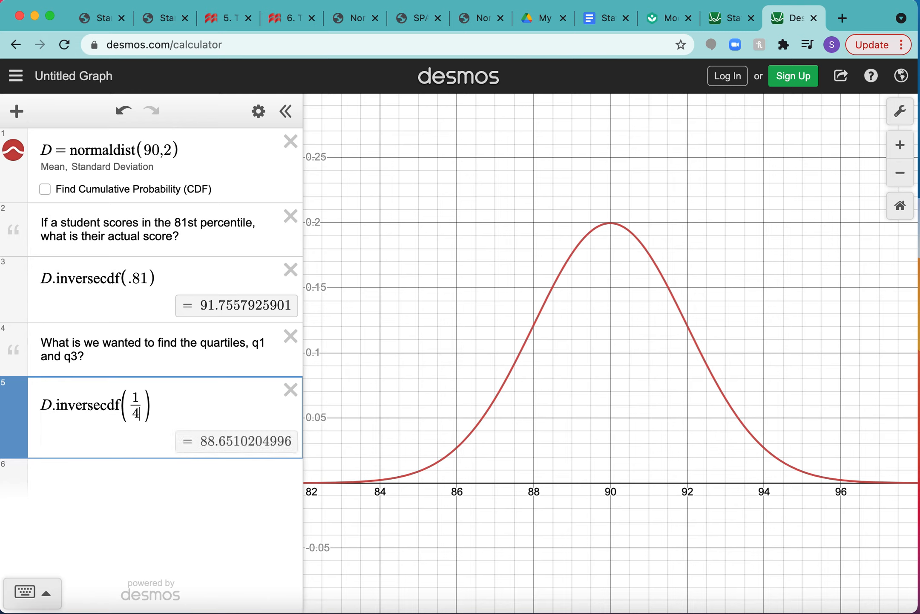
{"action": "key", "text": "BackSpace"}
{"action": "key", "text": "BackSpace"}
{"action": "key", "text": "BackSpace"}
{"action": "type", "text": ".25"}
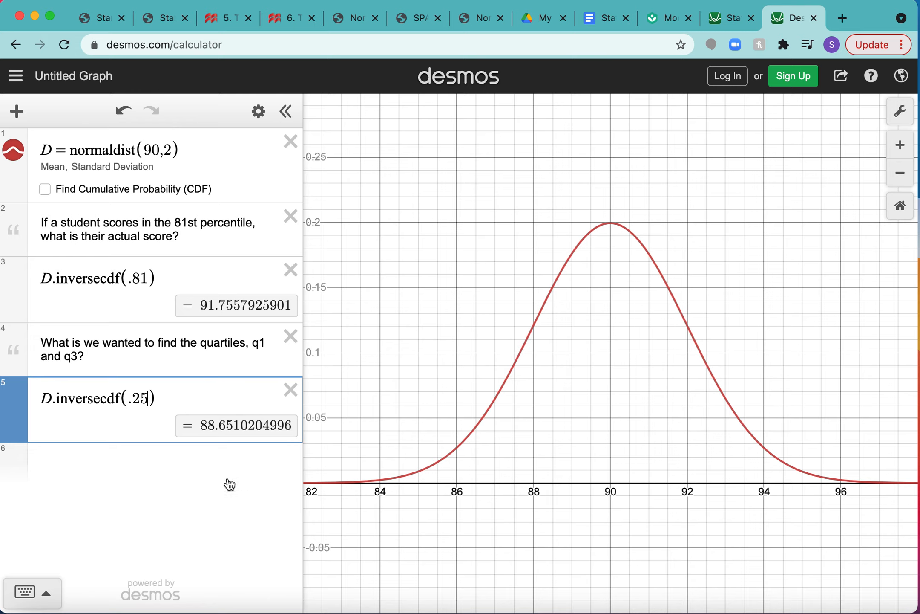
Evaluate D.inversecdf(0.75) in a new expression below the first-quartile expression
{"action": "left_click", "coordinate": [201, 469]}
{"action": "type", "text": "D.in"}
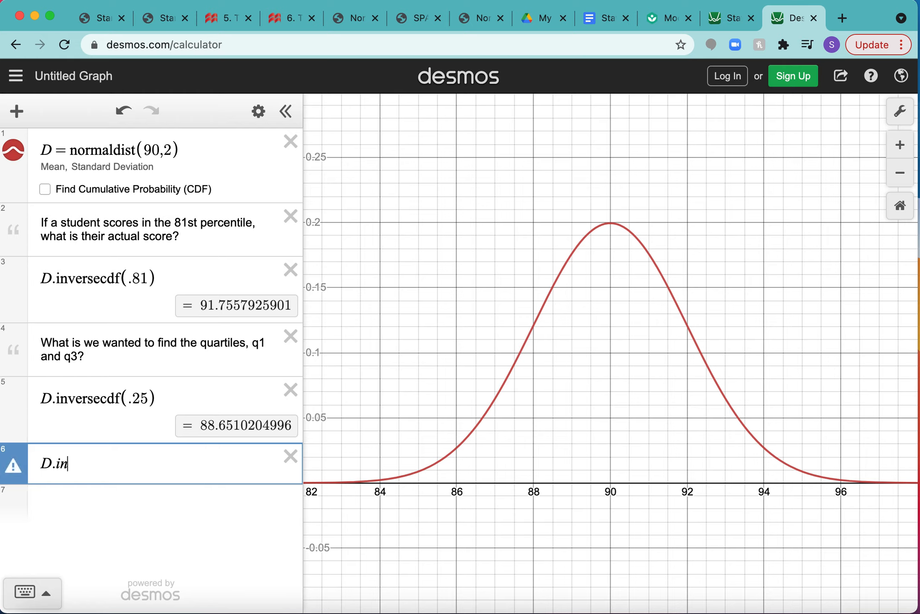
{"action": "type", "text": "versecdf(0."}
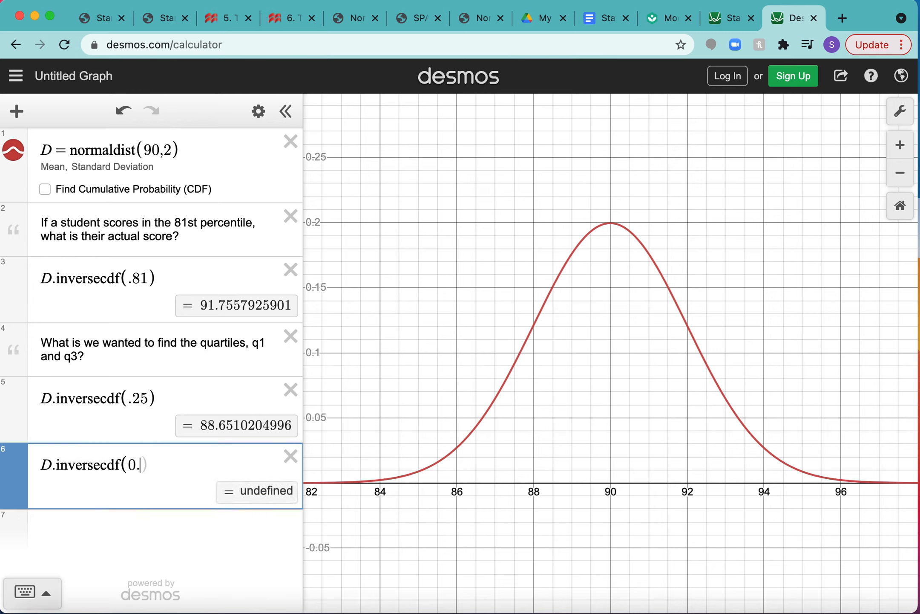
{"action": "type", "text": "75)"}
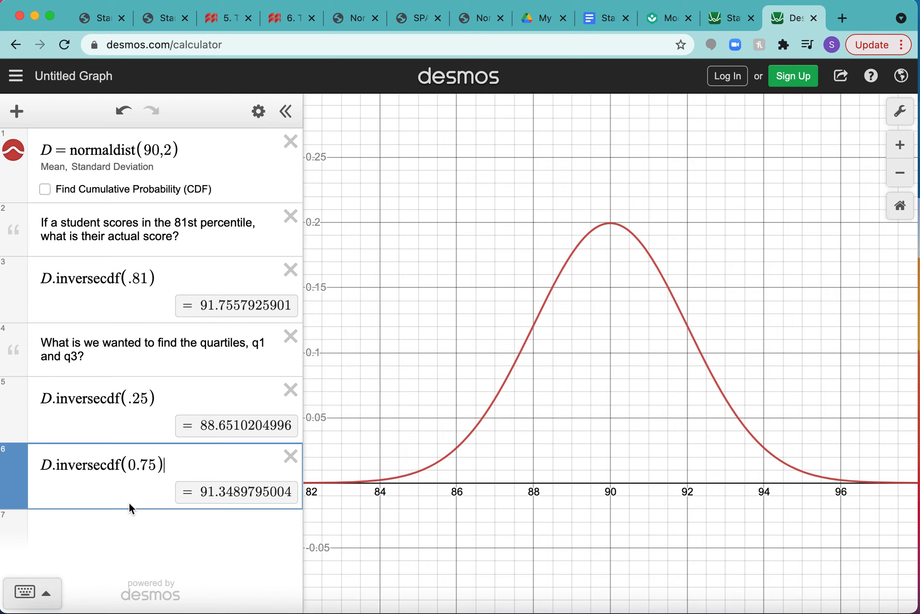
Turn on cumulative probability for the normal distribution D and set its lower bound to 88.651
{"action": "left_click", "coordinate": [45, 190]}
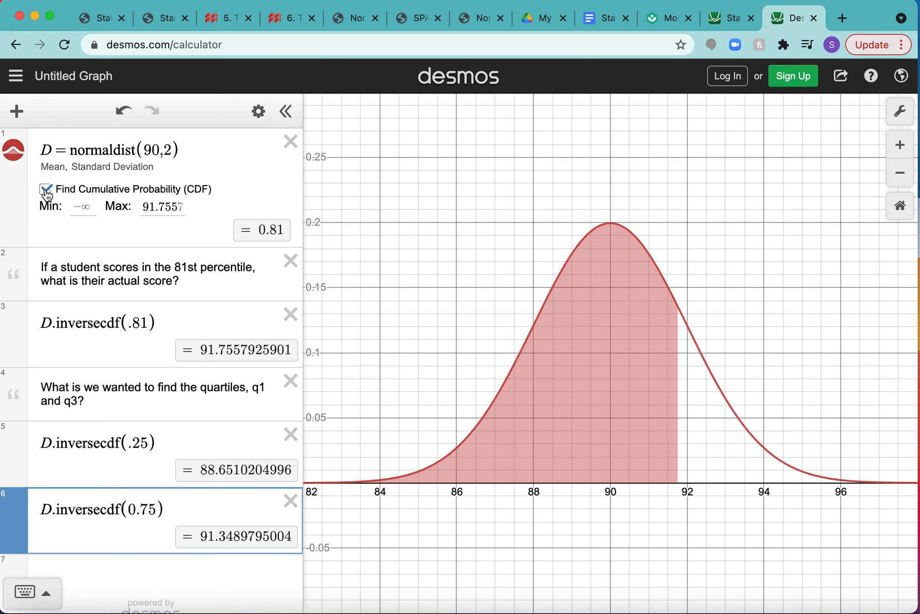
{"action": "left_click", "coordinate": [79, 208]}
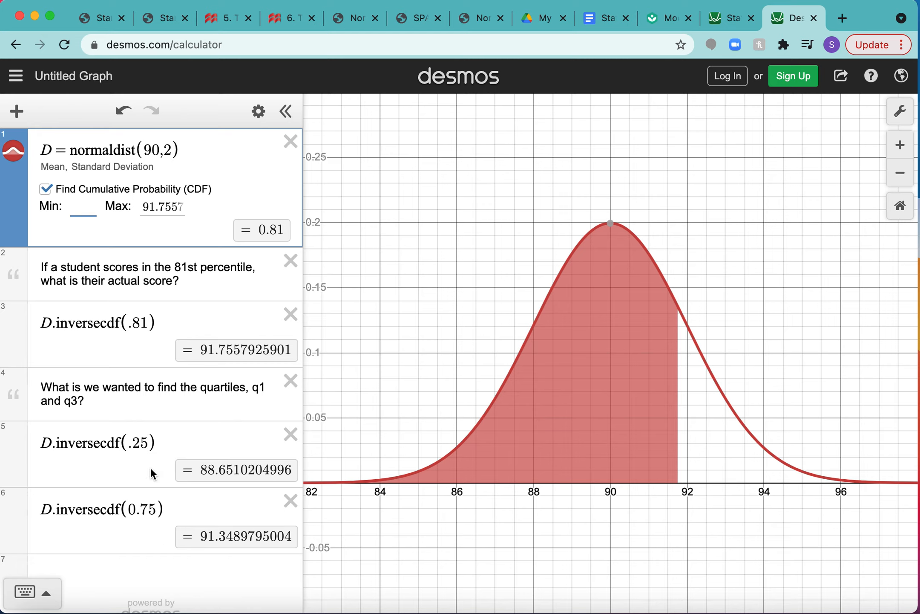
{"action": "type", "text": "88.651"}
Replace the upper bound of D's cumulative probability with 91.349
{"action": "left_click", "coordinate": [181, 204]}
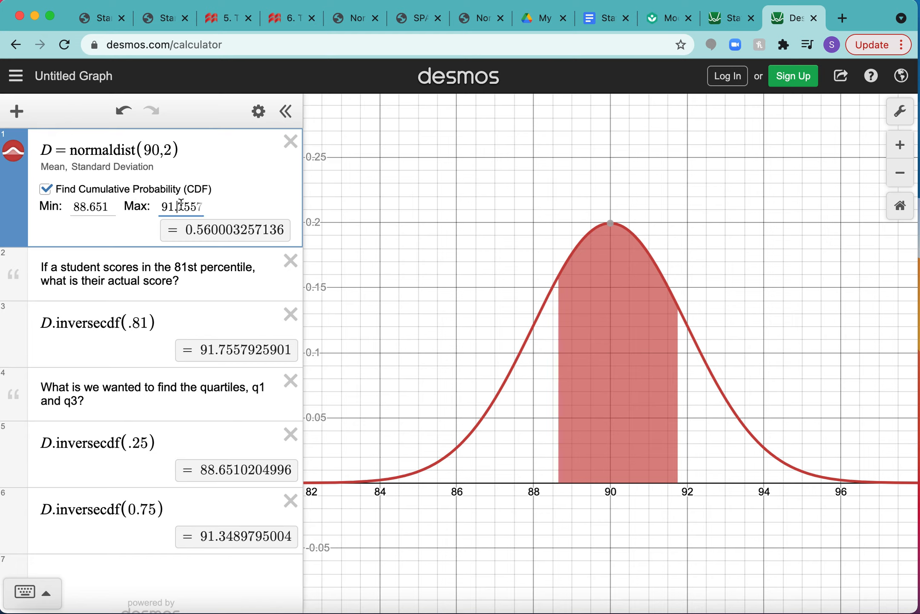
{"action": "left_click_drag", "start_coordinate": [162, 206], "coordinate": [218, 204]}
{"action": "key", "text": "BackSpace"}
{"action": "key", "text": "Right"}
{"action": "key", "text": "Right"}
{"action": "key", "text": "Right"}
{"action": "key", "text": "BackSpace"}
{"action": "key", "text": "BackSpace"}
{"action": "key", "text": "BackSpace"}
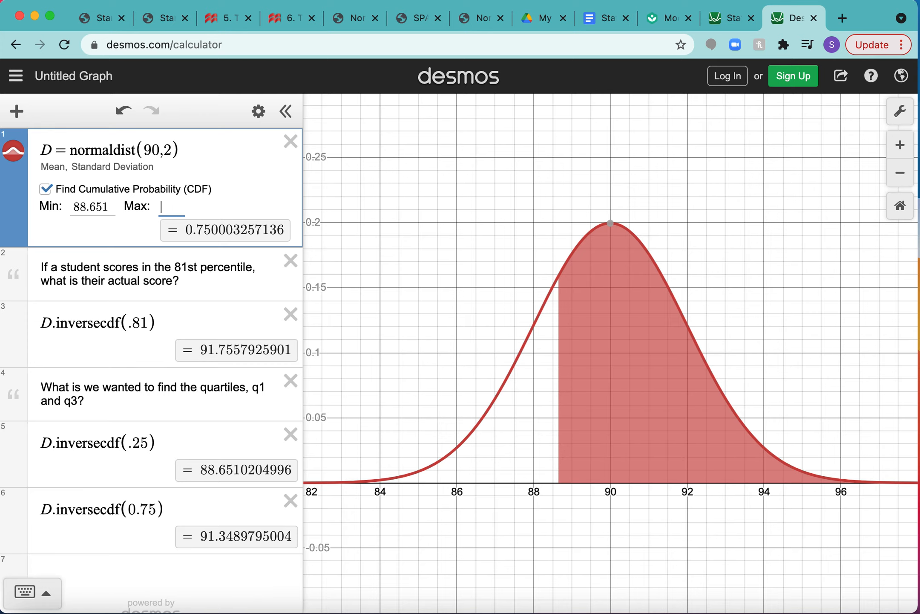
{"action": "type", "text": "91."}
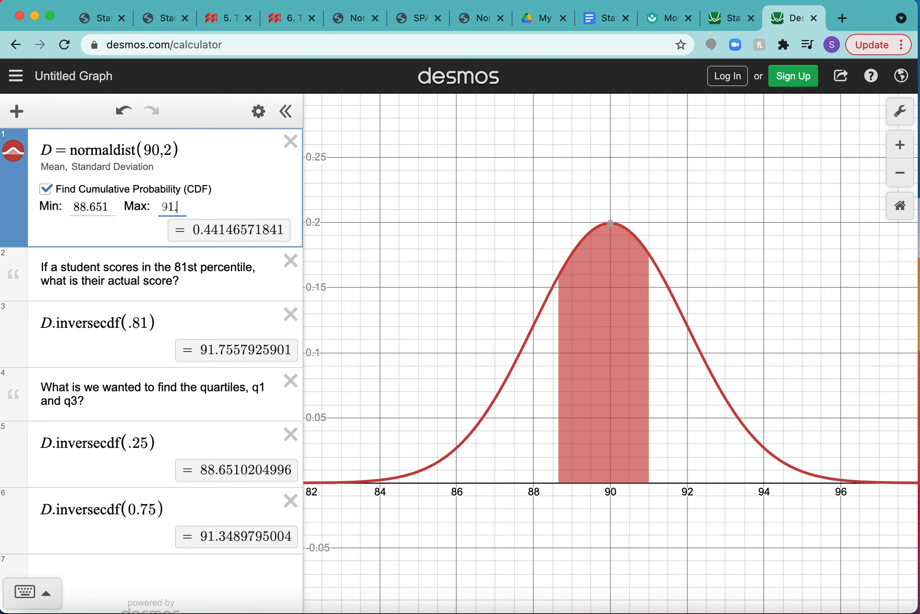
{"action": "type", "text": "349"}
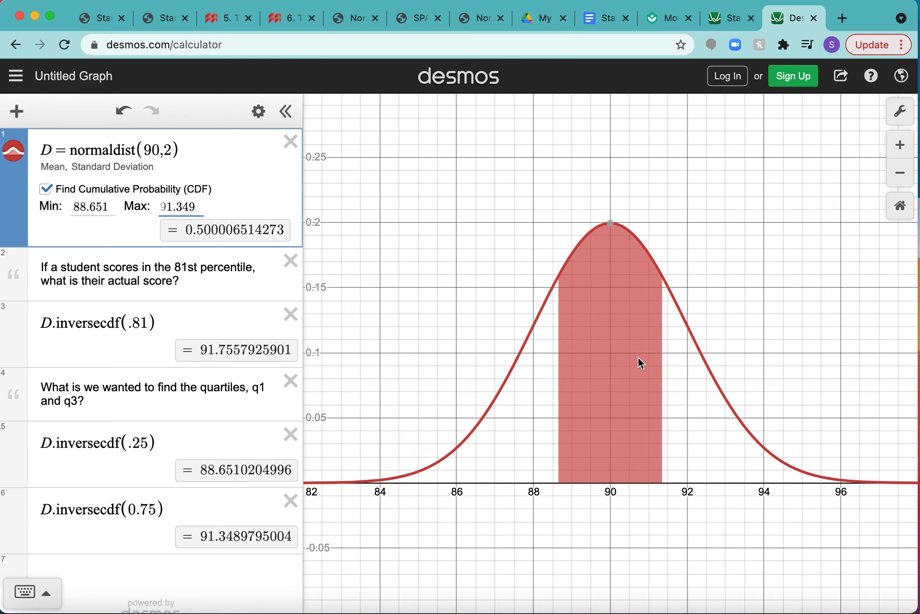